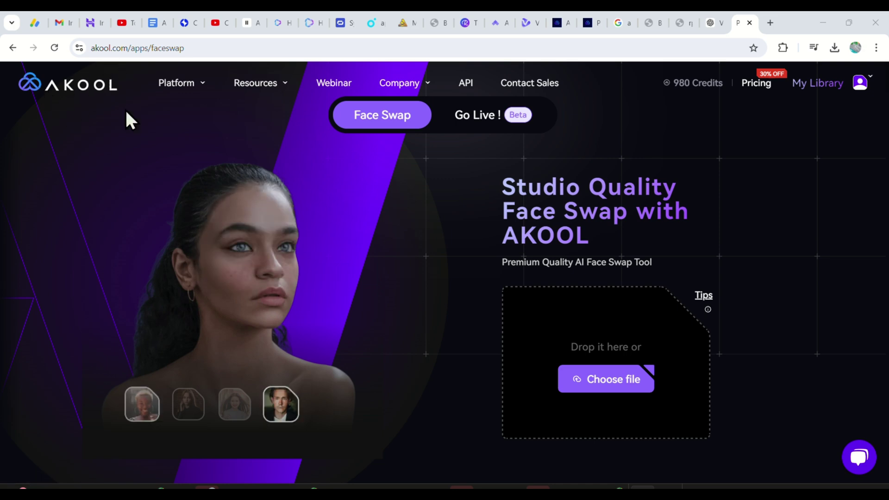
- Open AKOOL's Realistic Avatar editor and check the 16:9 aspect ratio on the blank canvas
mouse_move(199, 92)
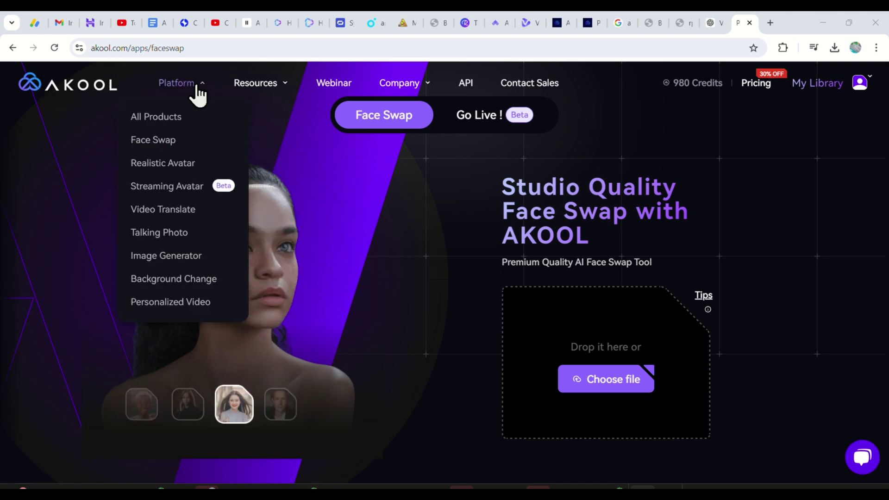
click(180, 167)
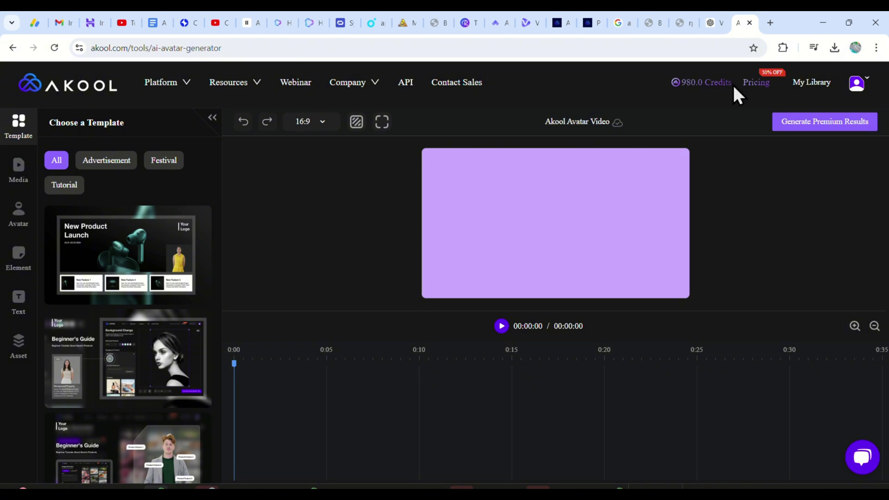
drag(733, 86, 669, 93)
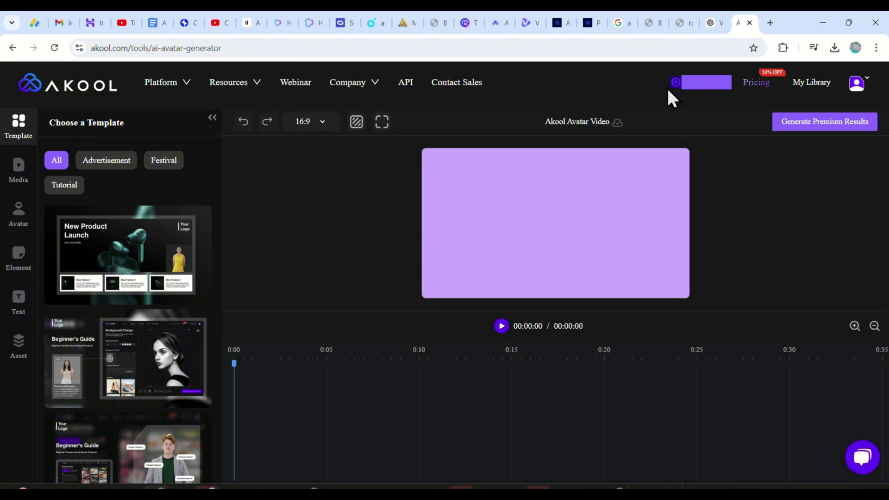
click(717, 95)
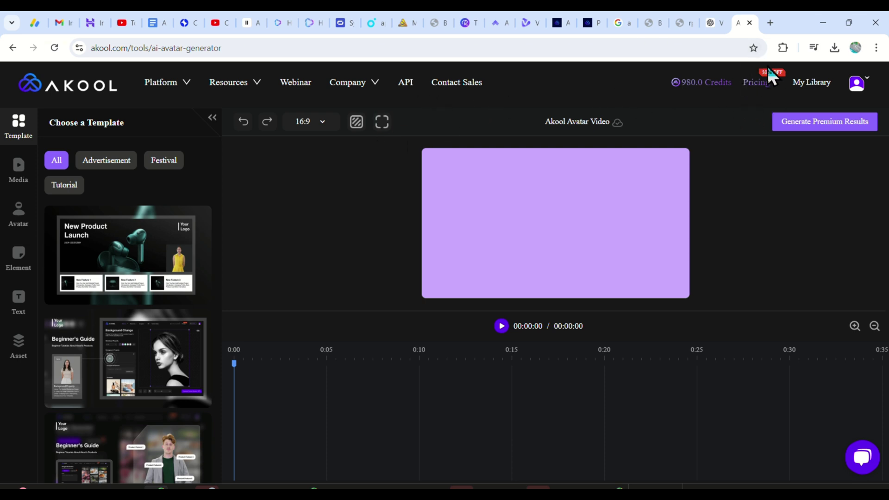
click(306, 123)
click(313, 122)
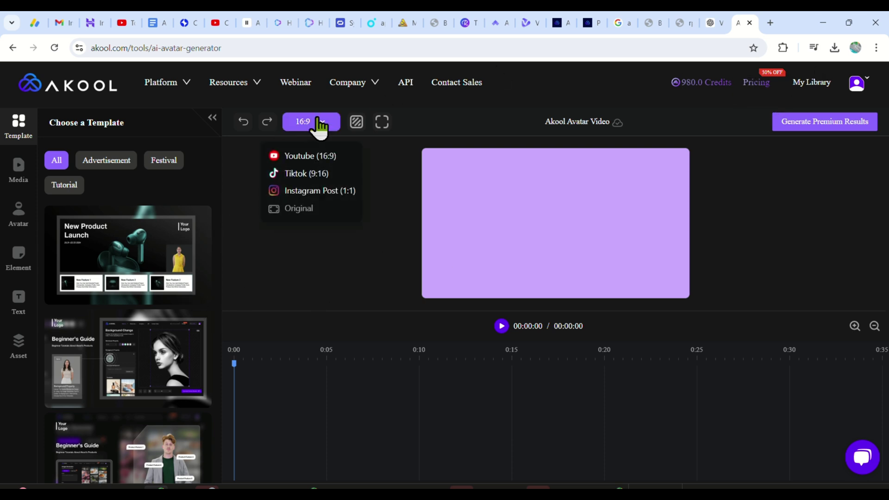
- Browse the avatar list and place Nathan on the canvas as a 5-second clip
click(19, 215)
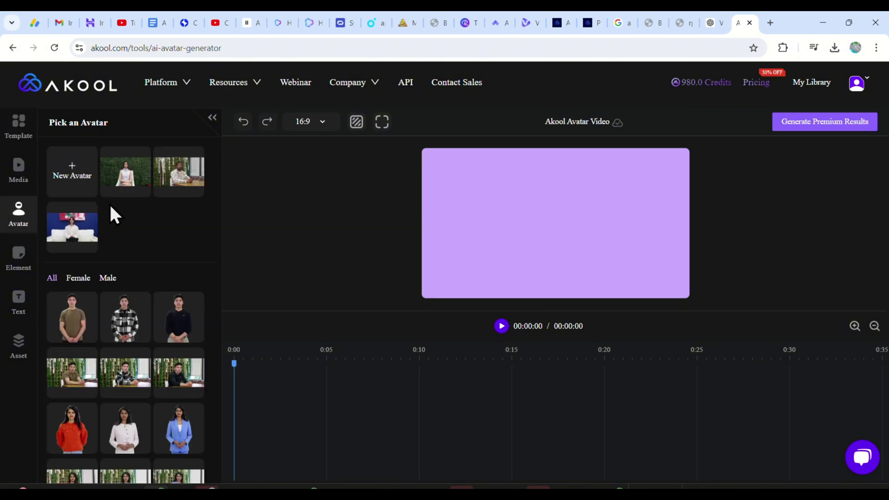
scroll(121, 211, down, 1)
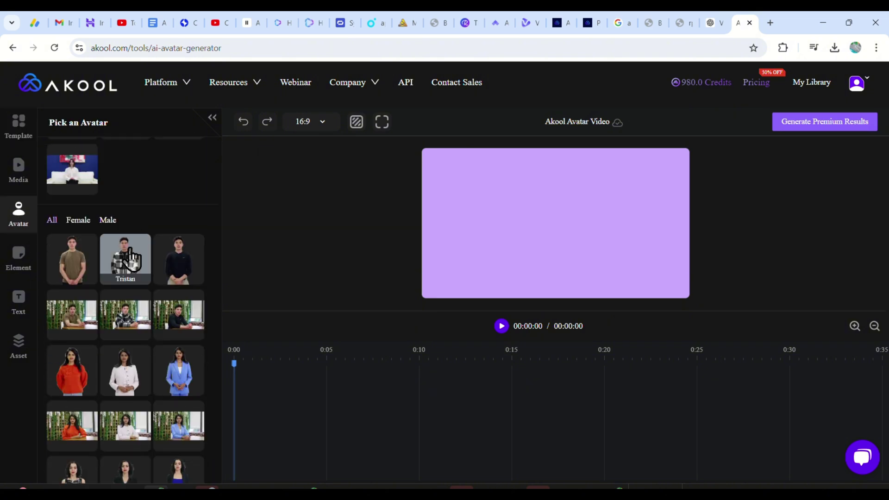
scroll(121, 280, down, 3)
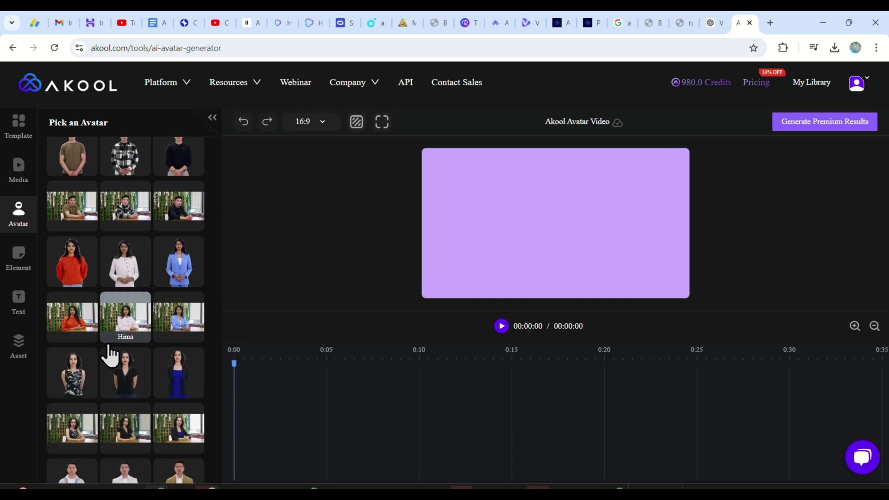
scroll(107, 348, down, 3)
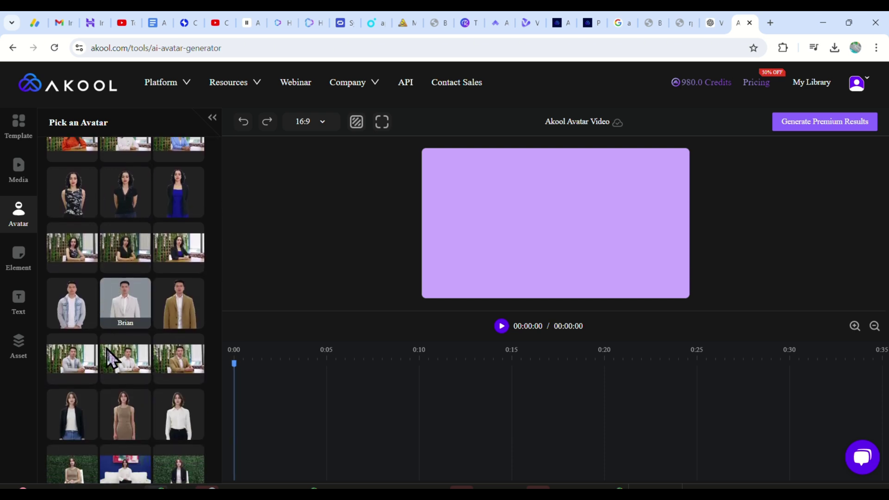
scroll(107, 354, down, 4)
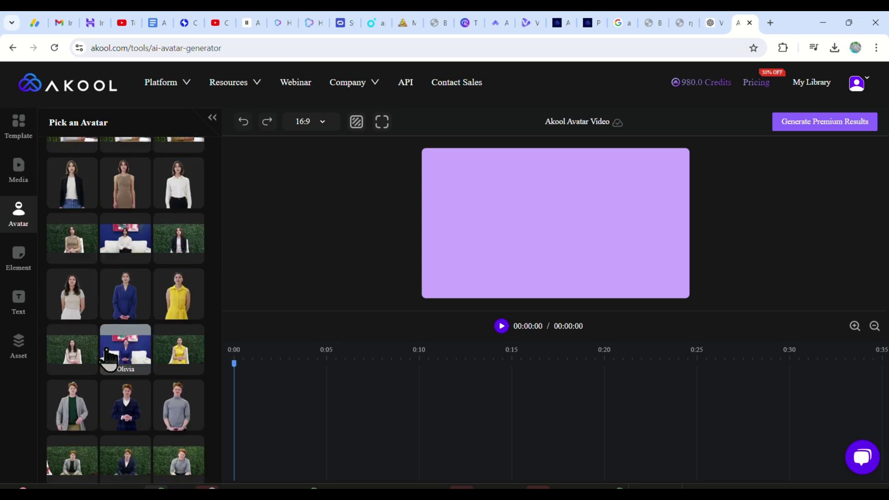
scroll(108, 359, down, 1)
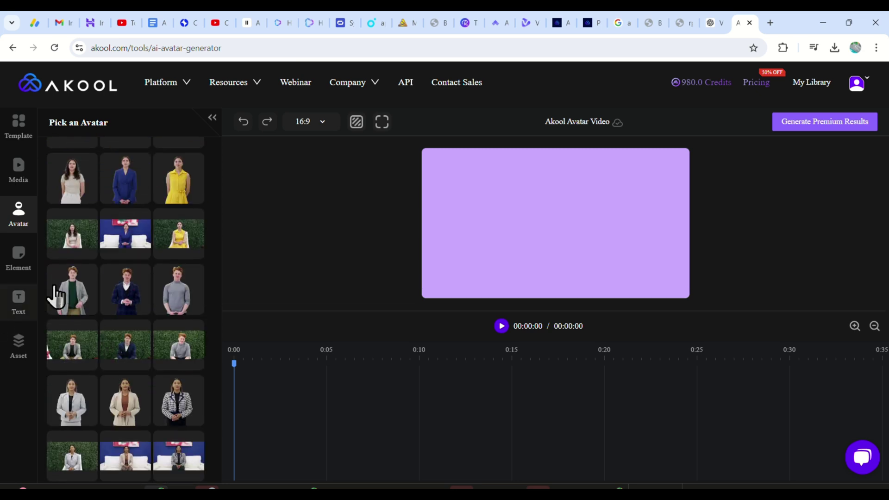
scroll(132, 345, down, 1)
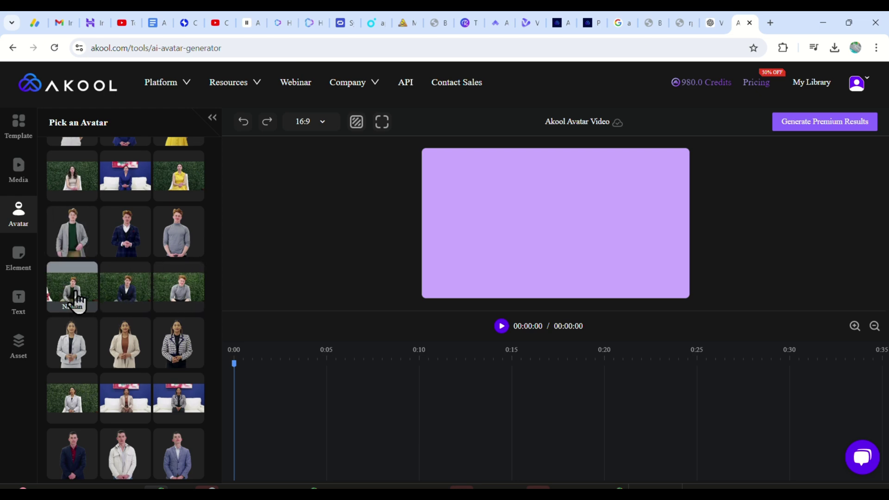
click(125, 296)
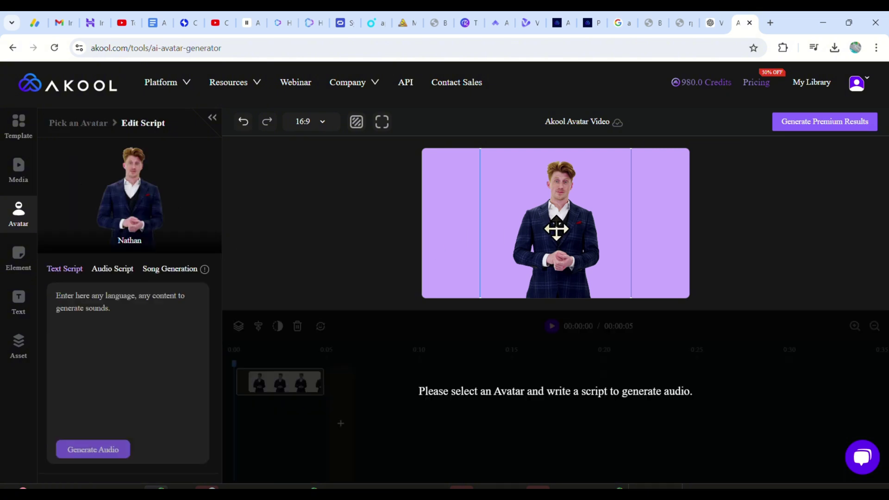
- Paste the tutorial script sentence into Nathan's Text Script box
click(112, 270)
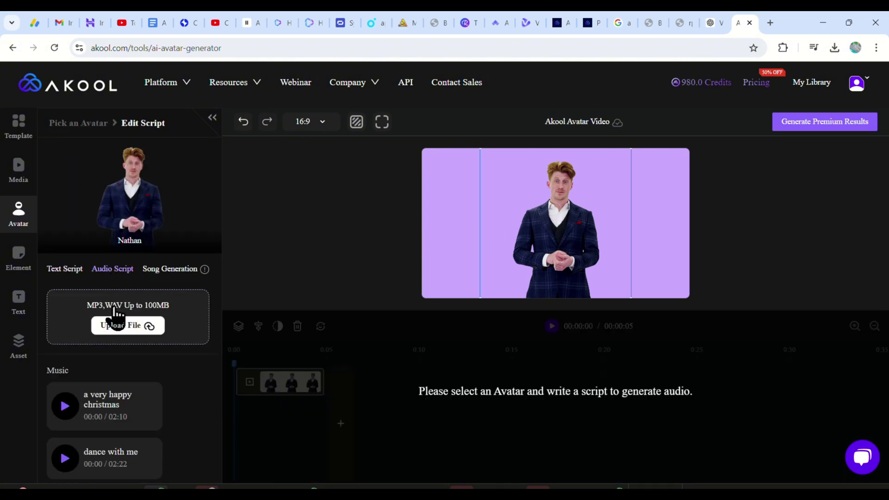
click(65, 269)
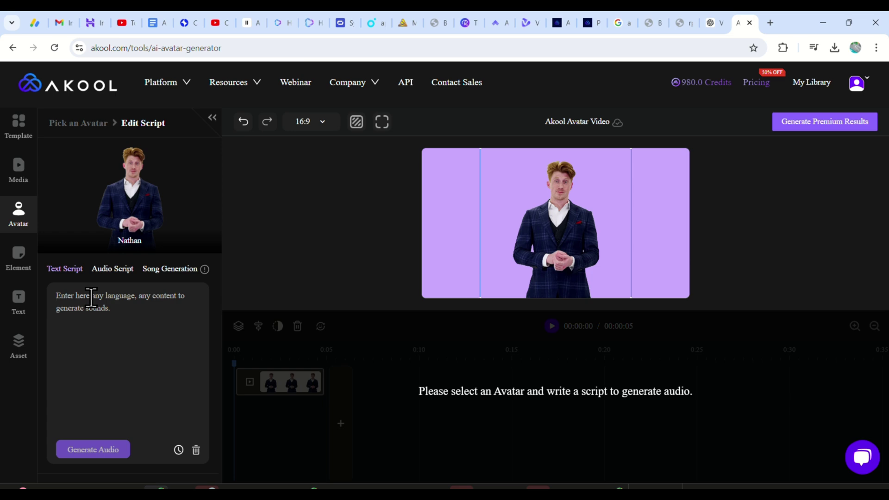
text(Hi, it's me again. I hope the tutorial is as easy as the layout of the platform.)
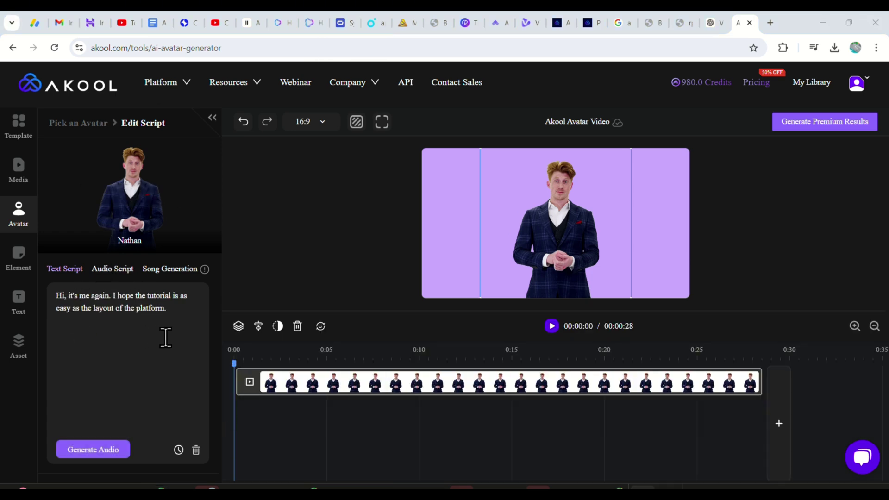
scroll(143, 416, down, 3)
scroll(146, 407, down, 2)
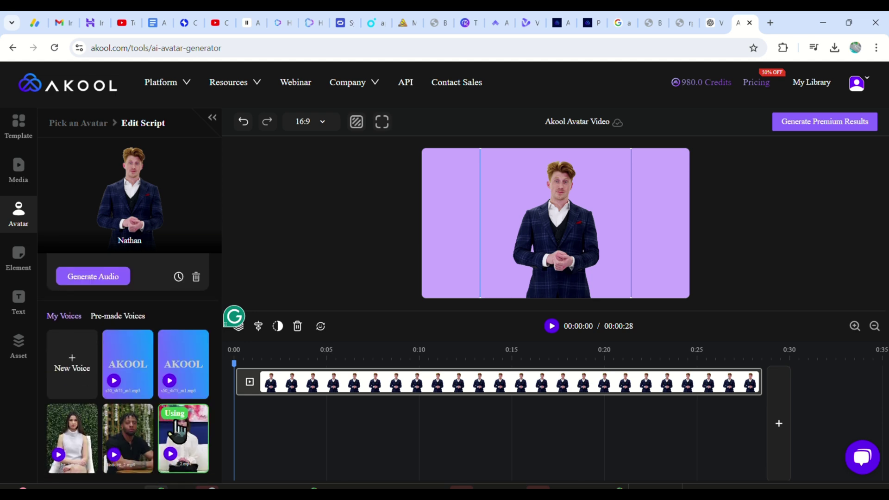
mouse_move(129, 374)
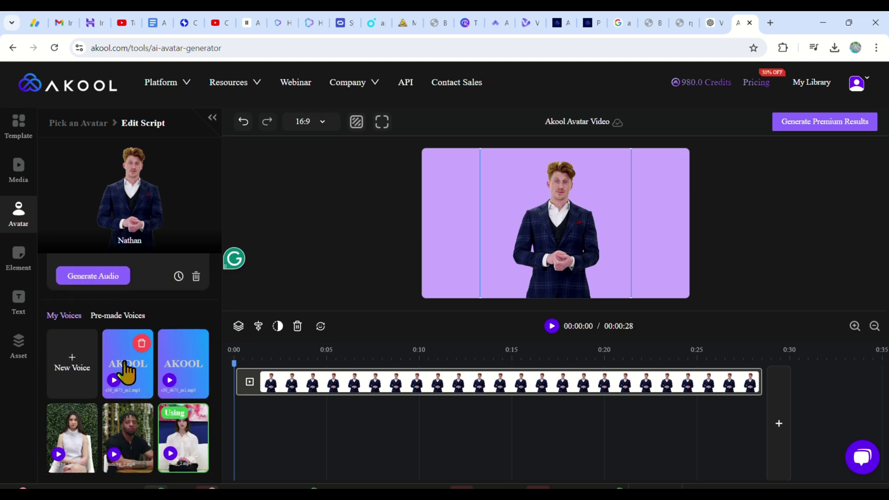
mouse_move(180, 367)
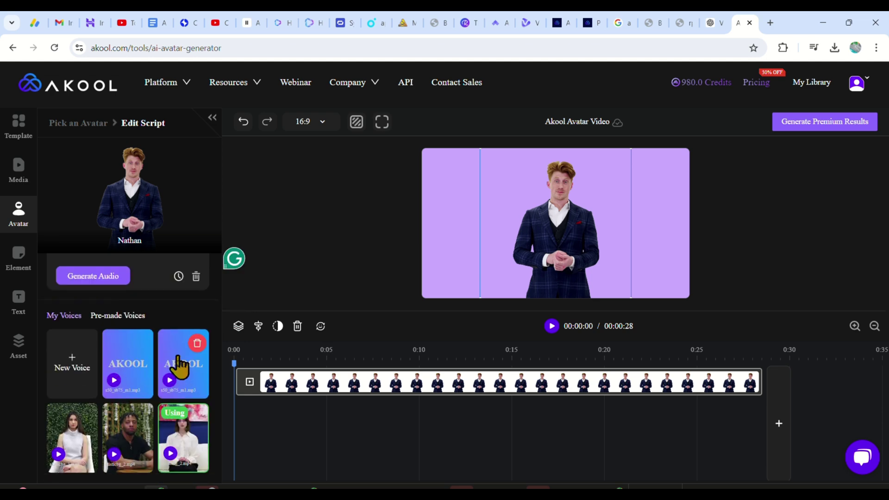
scroll(88, 380, up, 5)
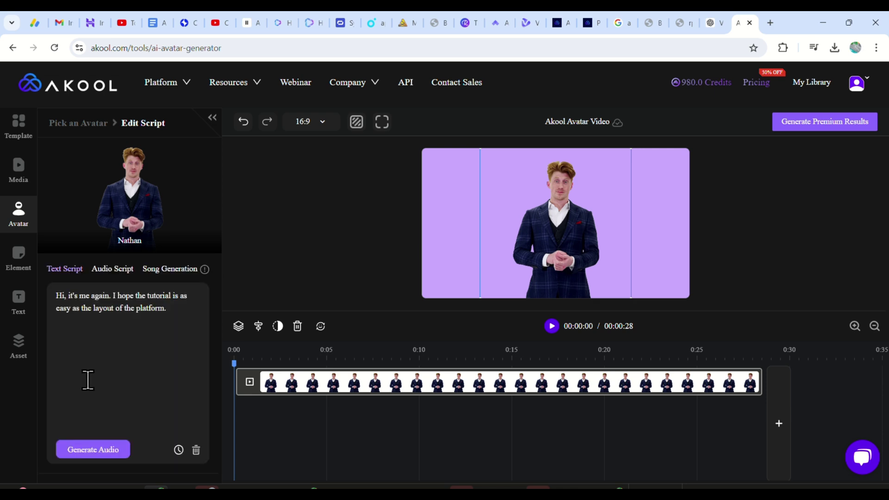
- Voice the script as a 4-second clip and start a 1080P premium render
click(106, 454)
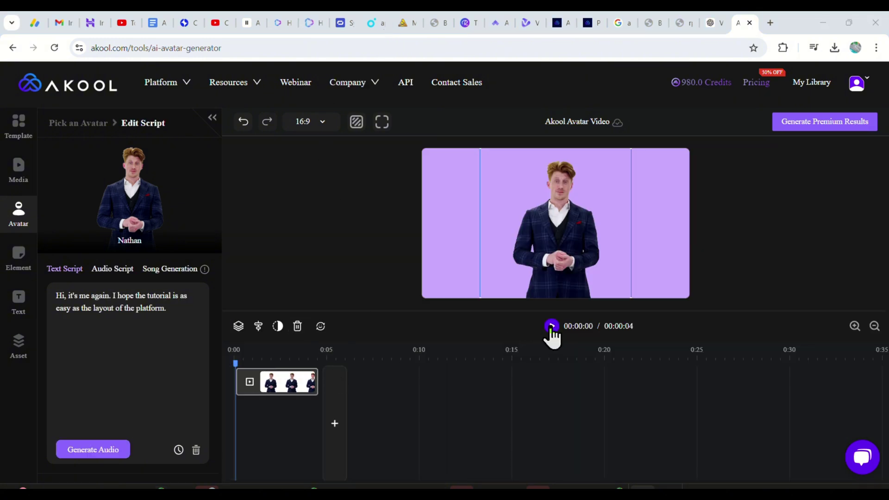
click(813, 130)
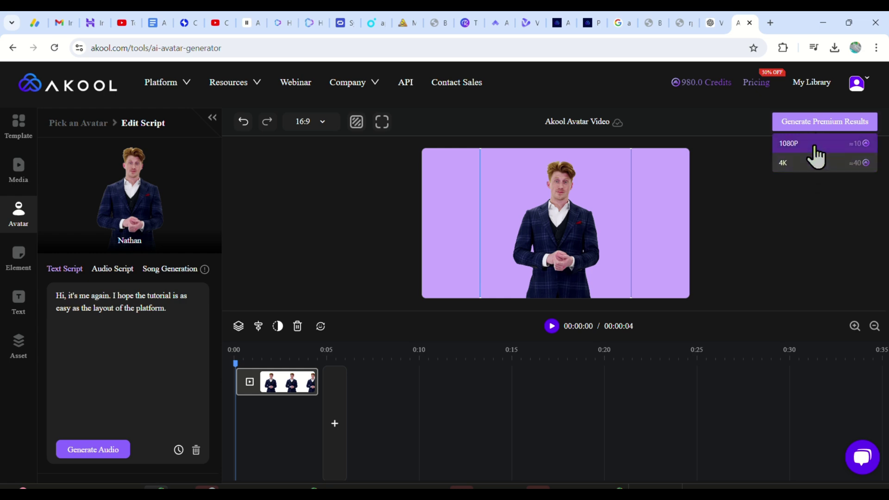
click(780, 165)
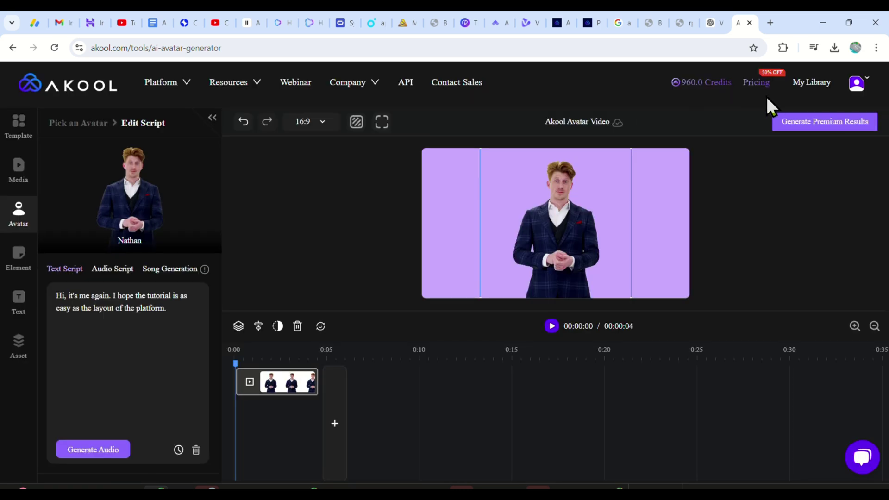
- Check My Library's Realistic Avatar list, where the newest of seven videos is still processing
click(815, 83)
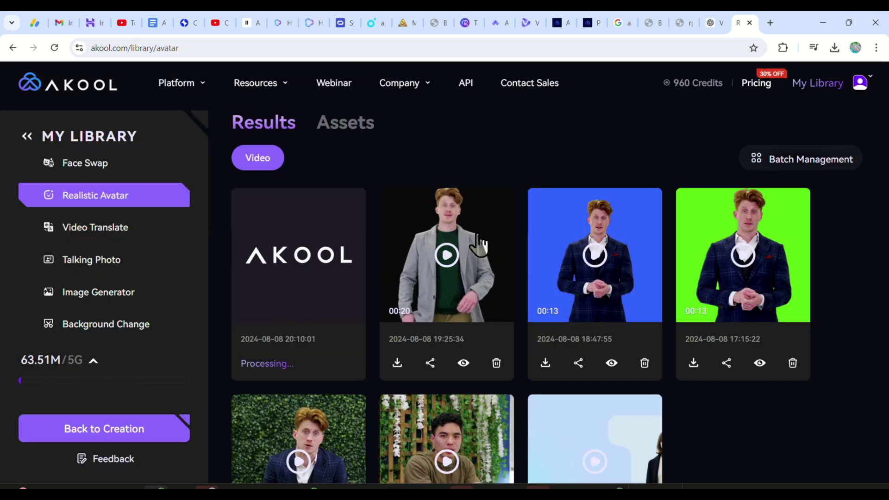
scroll(742, 282, down, 5)
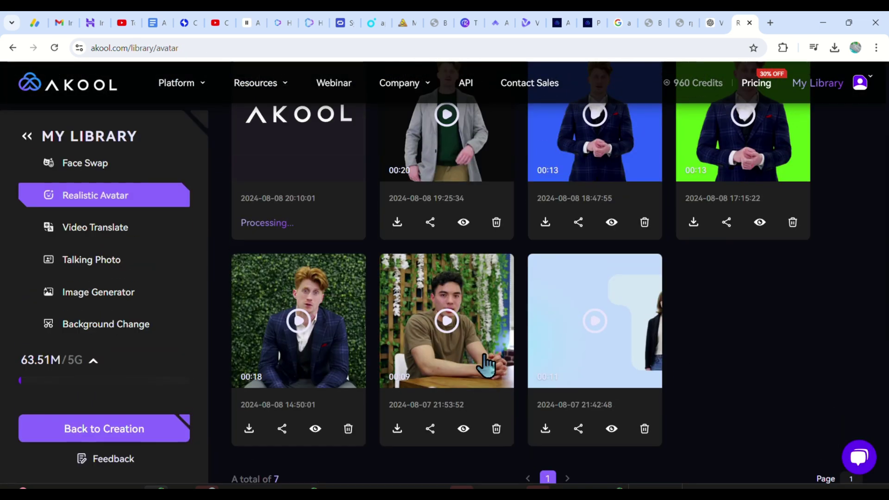
scroll(484, 364, up, 3)
scroll(394, 319, up, 2)
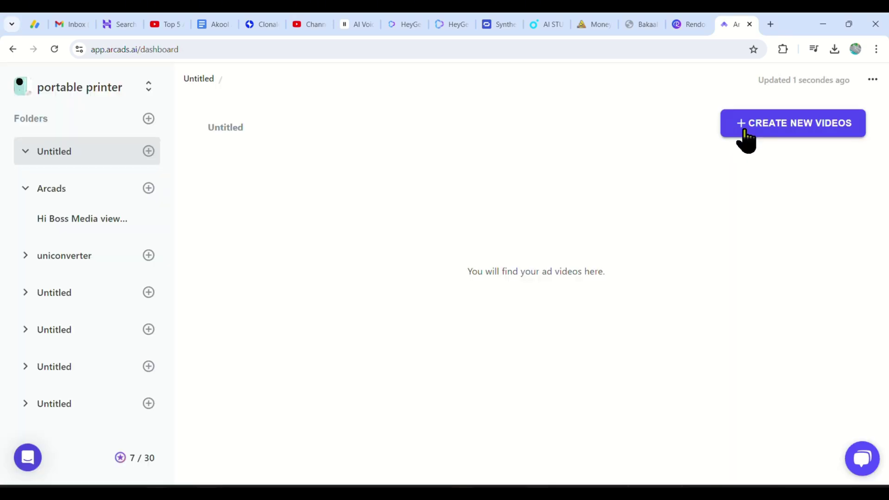
- Start a new Arcads video with the 268-character introduction script and Heather as its actor
click(773, 136)
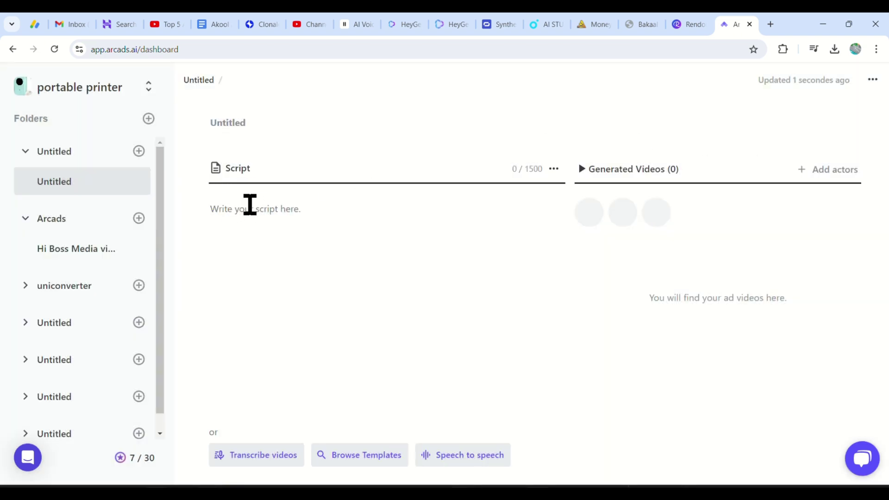
text(Hi Boss Media viewers, I am really happy to be featured on Boss Media Tech, I am Heather and I am one of the AI actors on Arcads dot ai. i know this video will be Comparing so Many AI actors from different Websites so I hope I will make it as your preferred AI actor.)
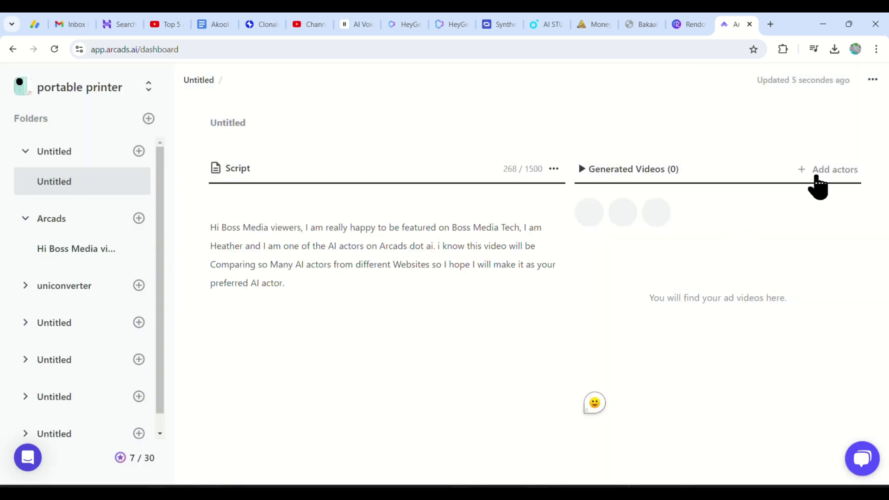
click(842, 170)
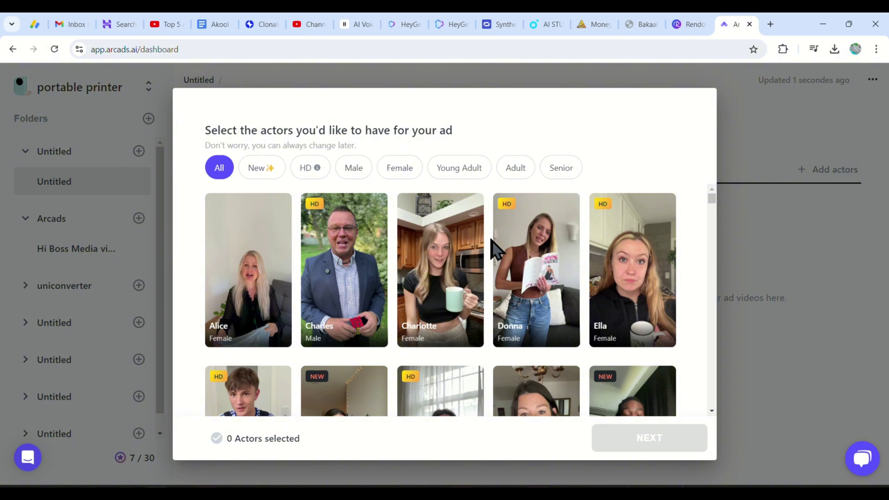
scroll(426, 289, down, 3)
click(334, 299)
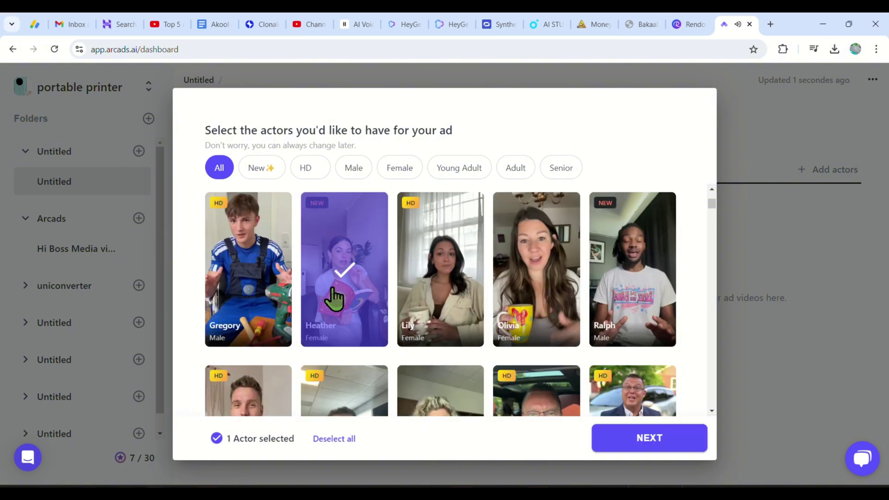
click(685, 444)
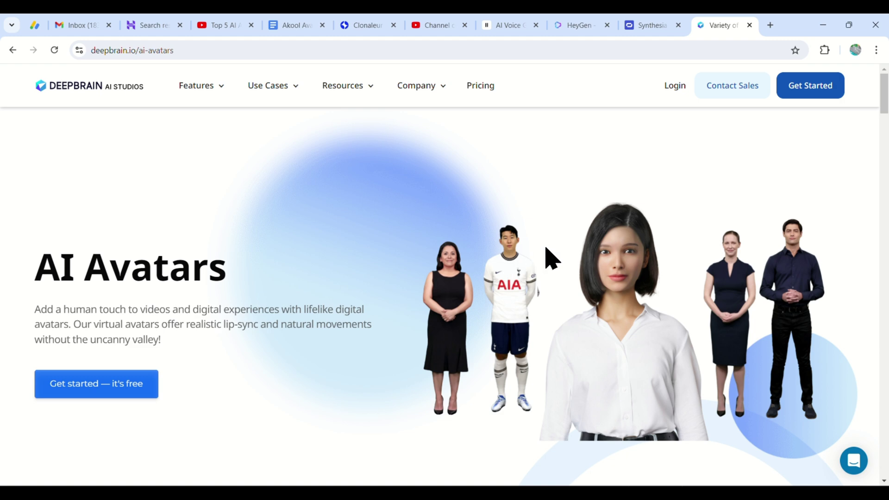
- Enter AI Studios and browse the Avatars gallery
click(149, 386)
click(28, 284)
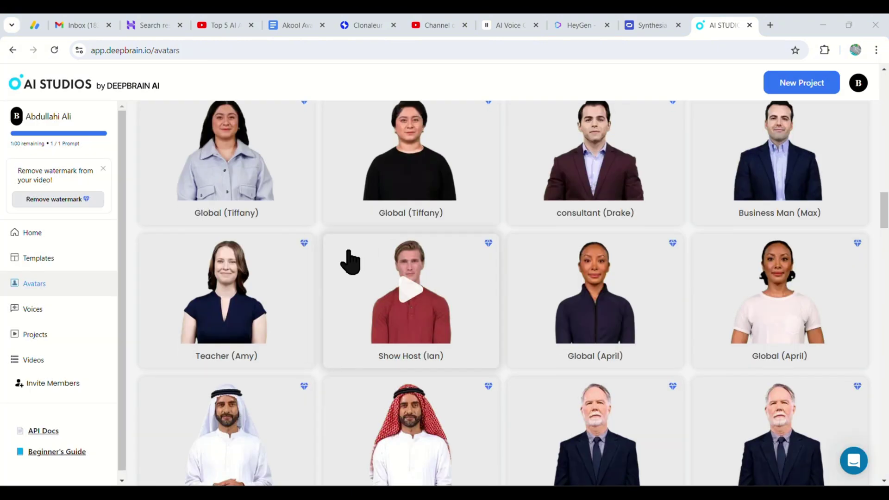
scroll(347, 264, down, 4)
scroll(324, 322, down, 2)
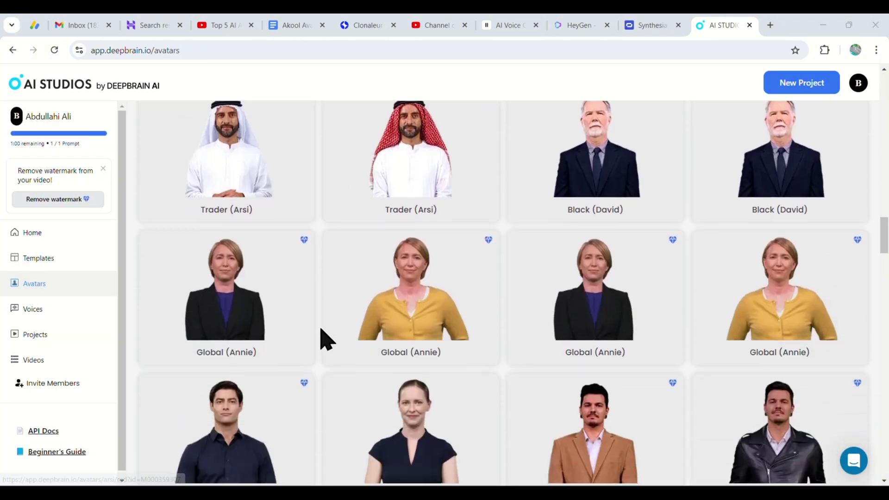
scroll(321, 329, down, 8)
scroll(324, 335, down, 5)
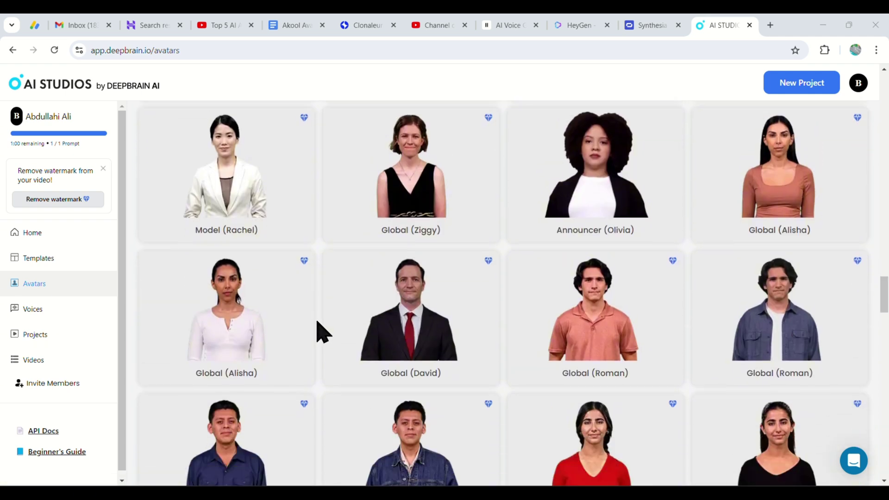
scroll(320, 328, down, 1)
scroll(318, 328, up, 20)
- Start a project with the Michael sample avatar and preview his self-introduction
mouse_move(536, 298)
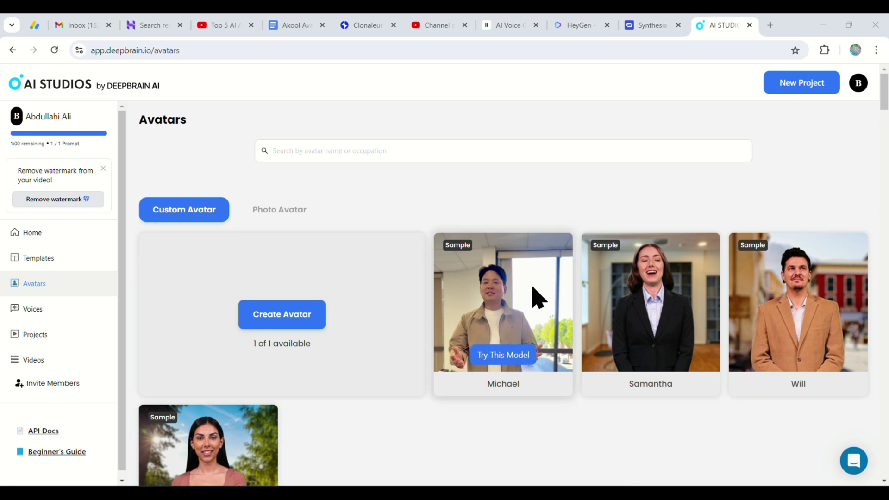
click(499, 355)
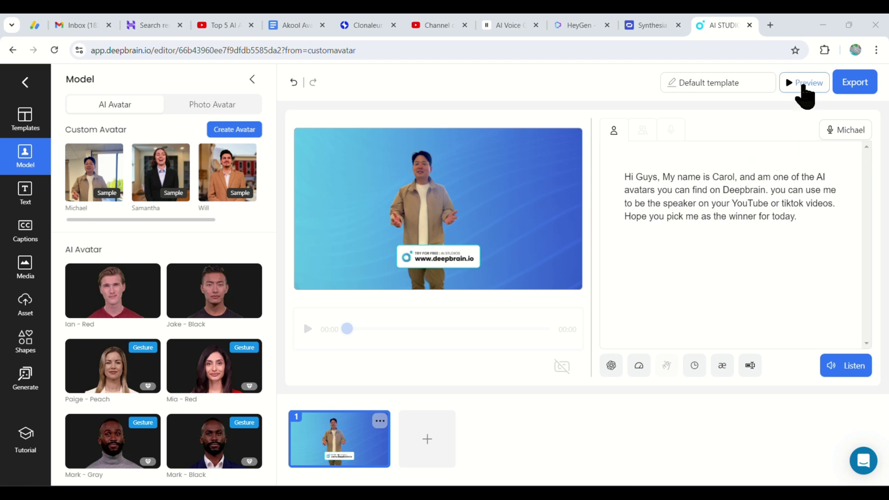
click(806, 82)
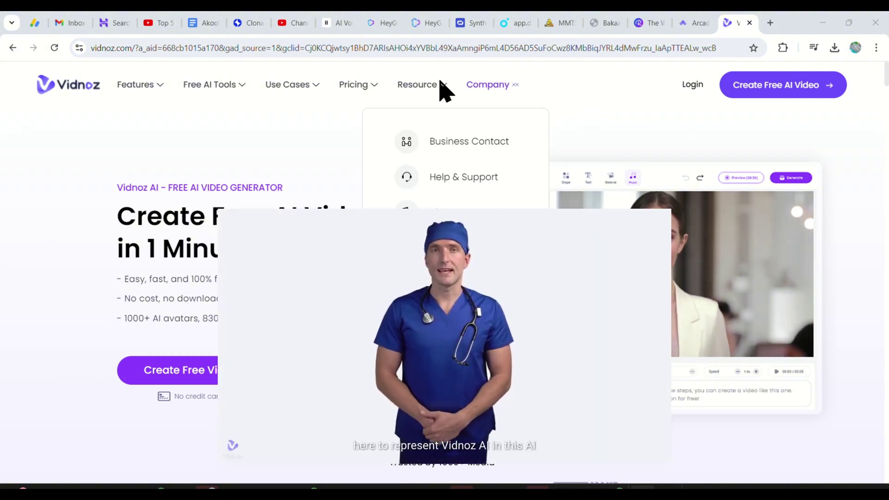
- Open Vidnoz's AI Avatars gallery and expand it with more avatars
mouse_move(210, 85)
mouse_move(142, 88)
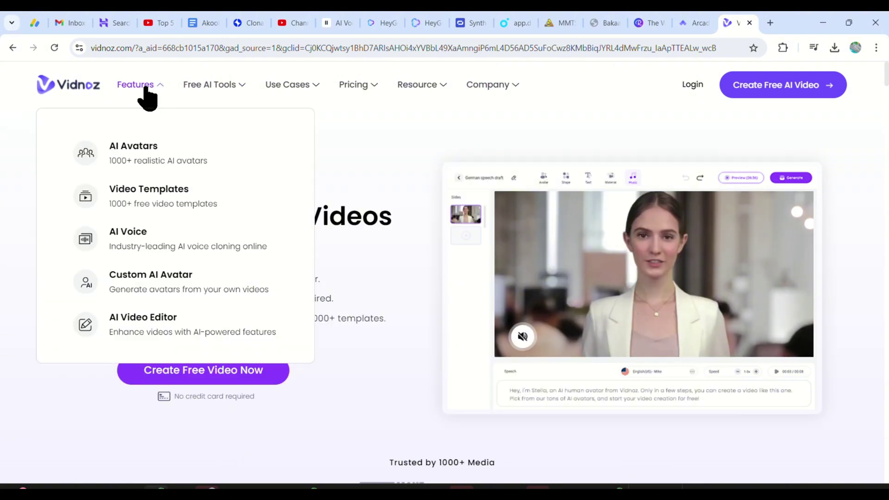
click(108, 158)
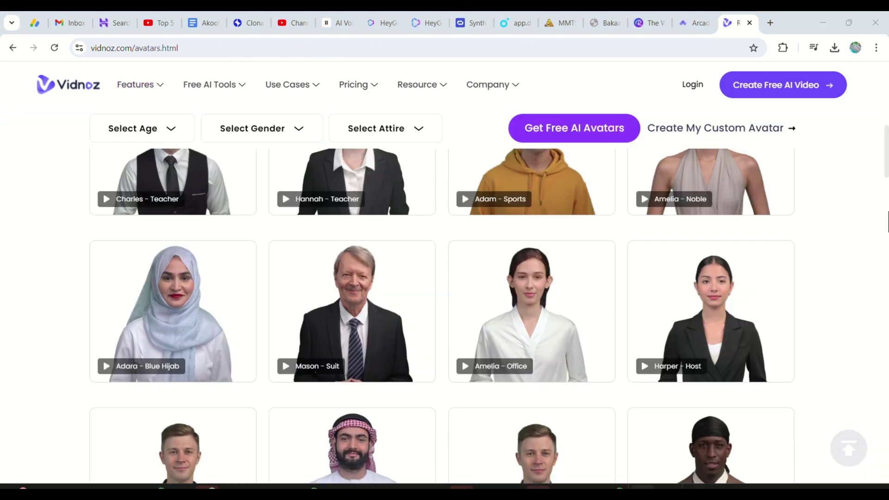
scroll(442, 278, down, 3)
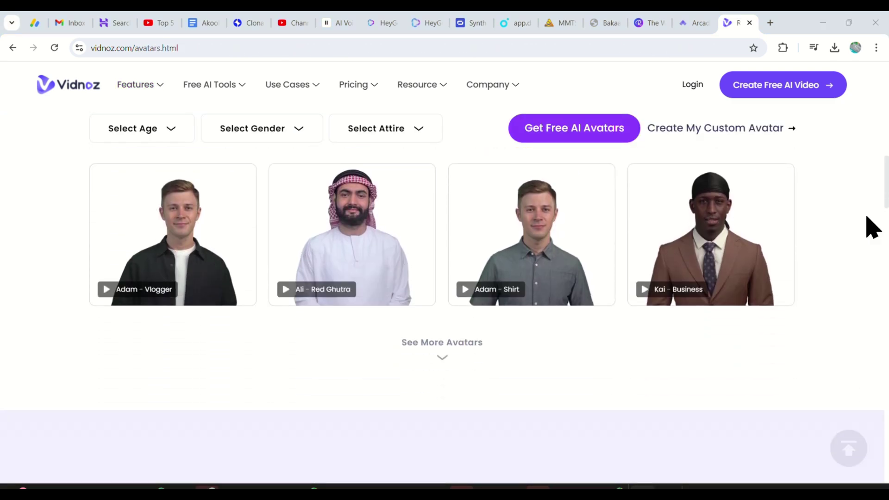
click(440, 359)
- Load the William - Doctor avatar into the video editor
scroll(843, 358, down, 1)
scroll(844, 358, down, 2)
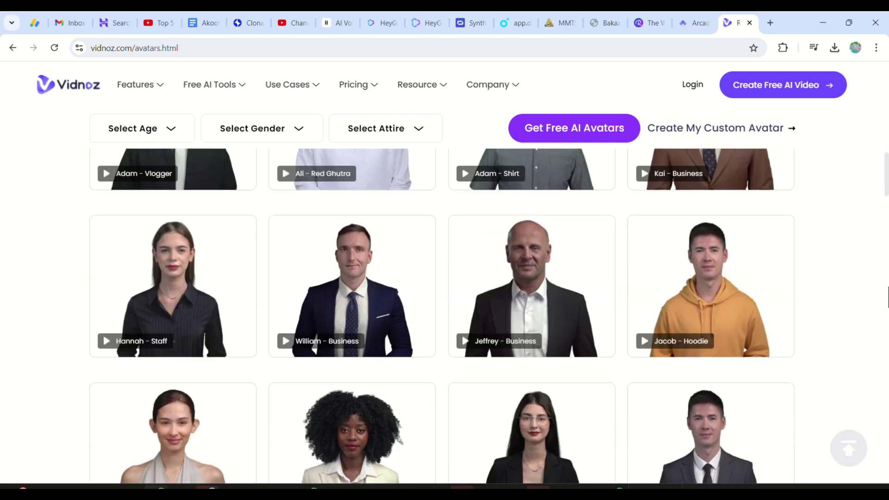
scroll(442, 315, down, 2)
scroll(442, 315, down, 2)
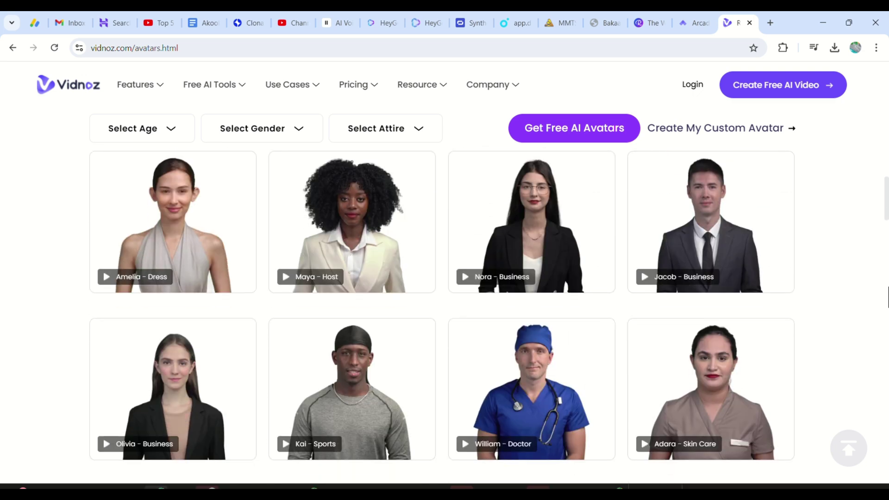
scroll(843, 294, down, 1)
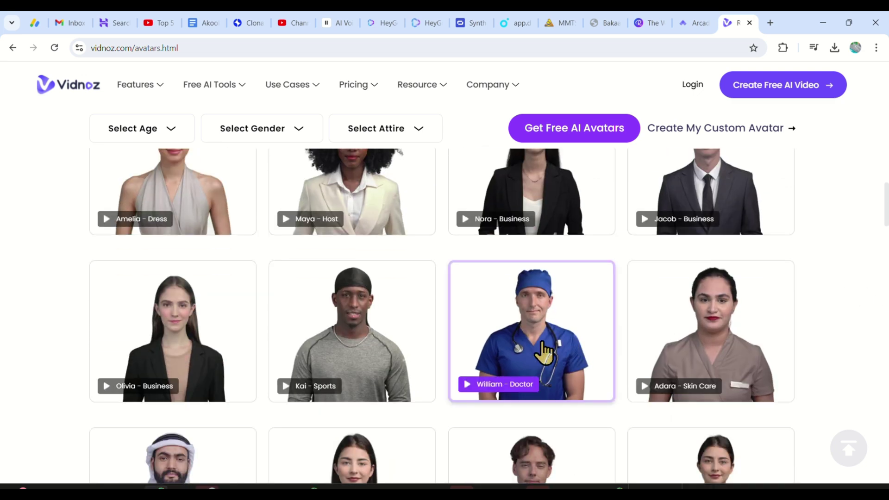
click(506, 383)
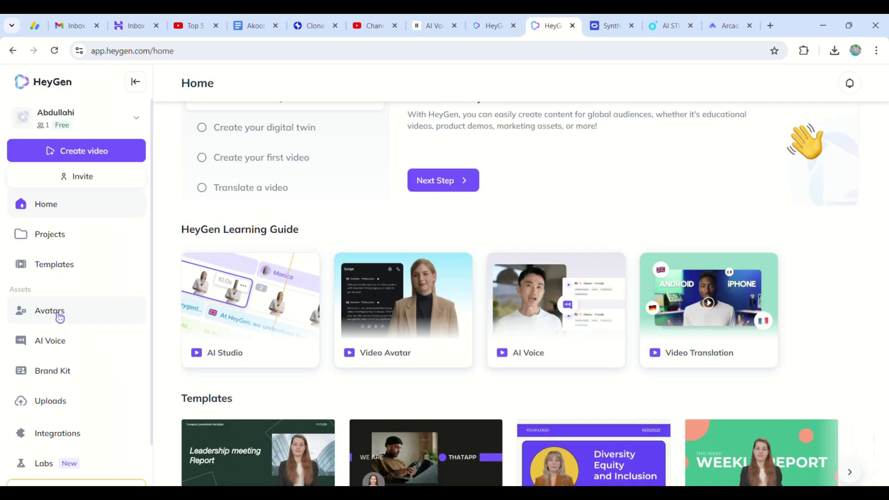
- Create a Joshua HeyGen CEO video with the Boss Media introduction script and submit it
click(60, 317)
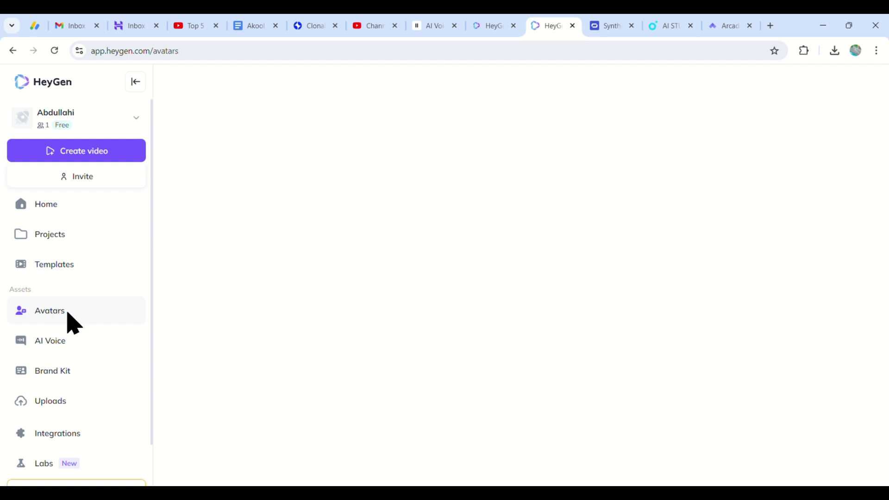
scroll(776, 252, down, 3)
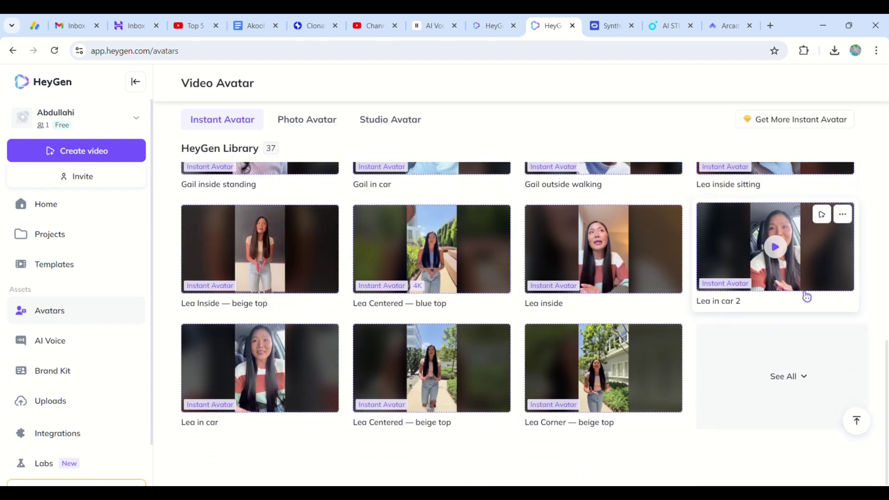
click(803, 378)
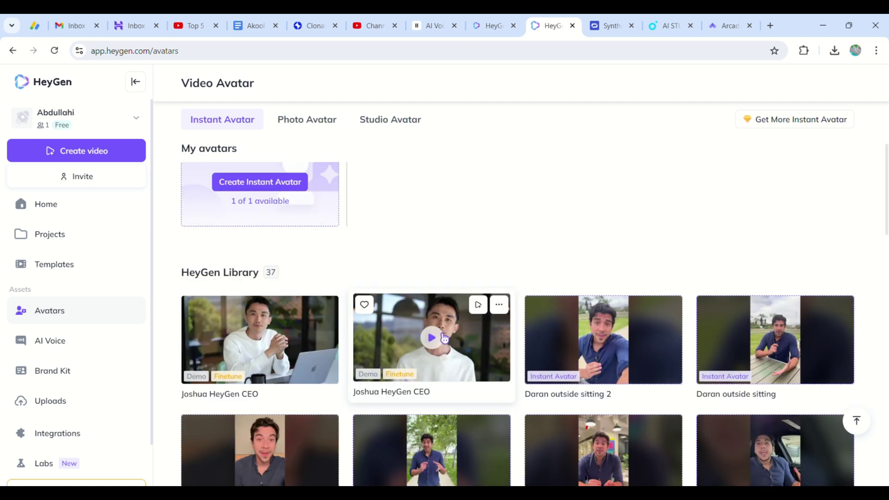
click(456, 339)
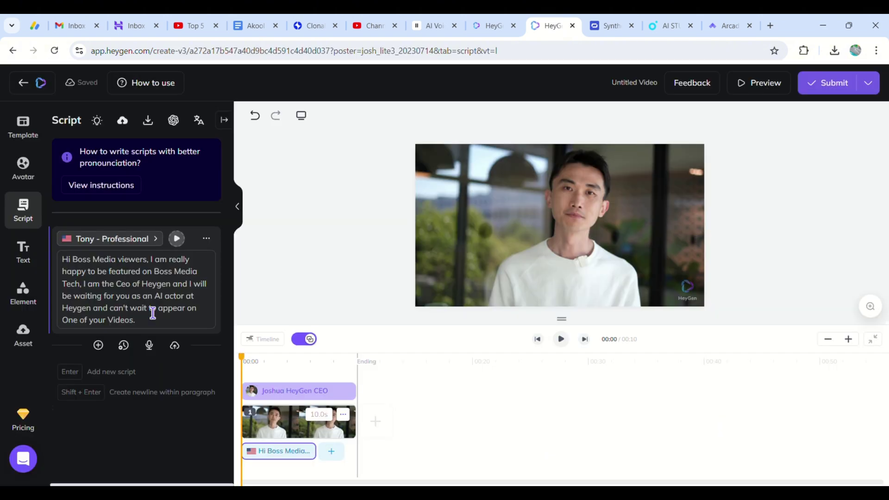
click(827, 85)
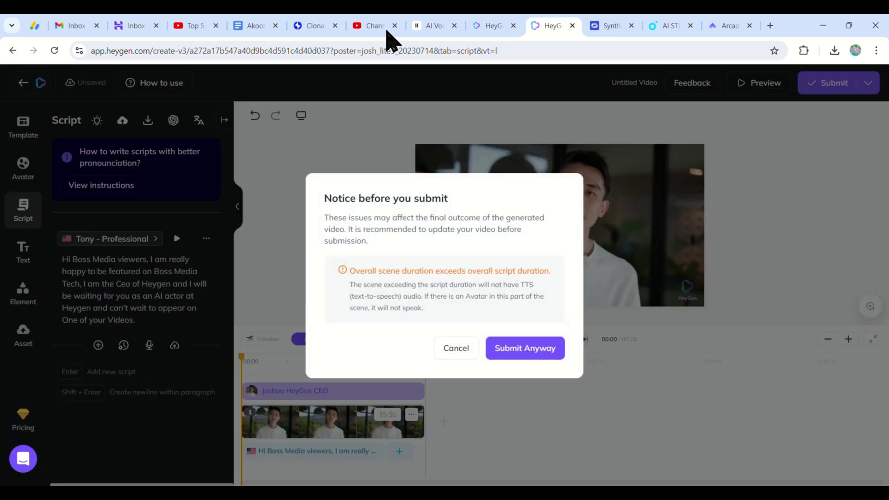